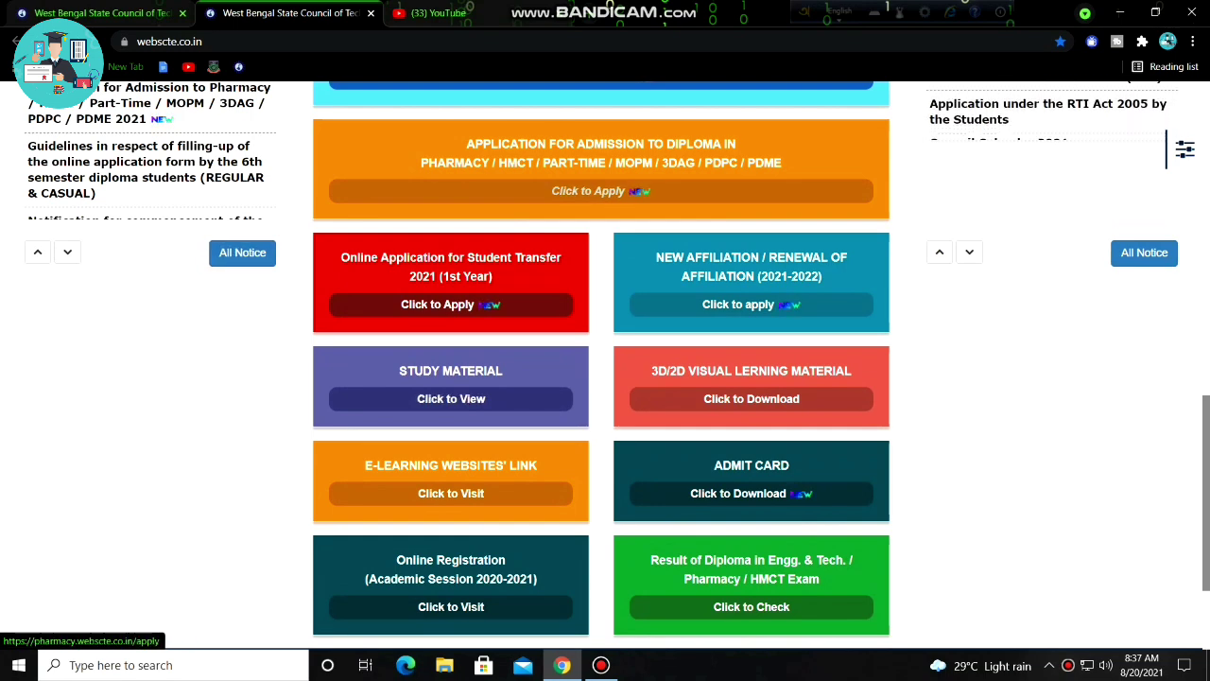
Find the red Online Application for Student Transfer 2021 card on webscte.co.in and choose 'Click to Apply'.
scroll(605, 366, "up", 1)
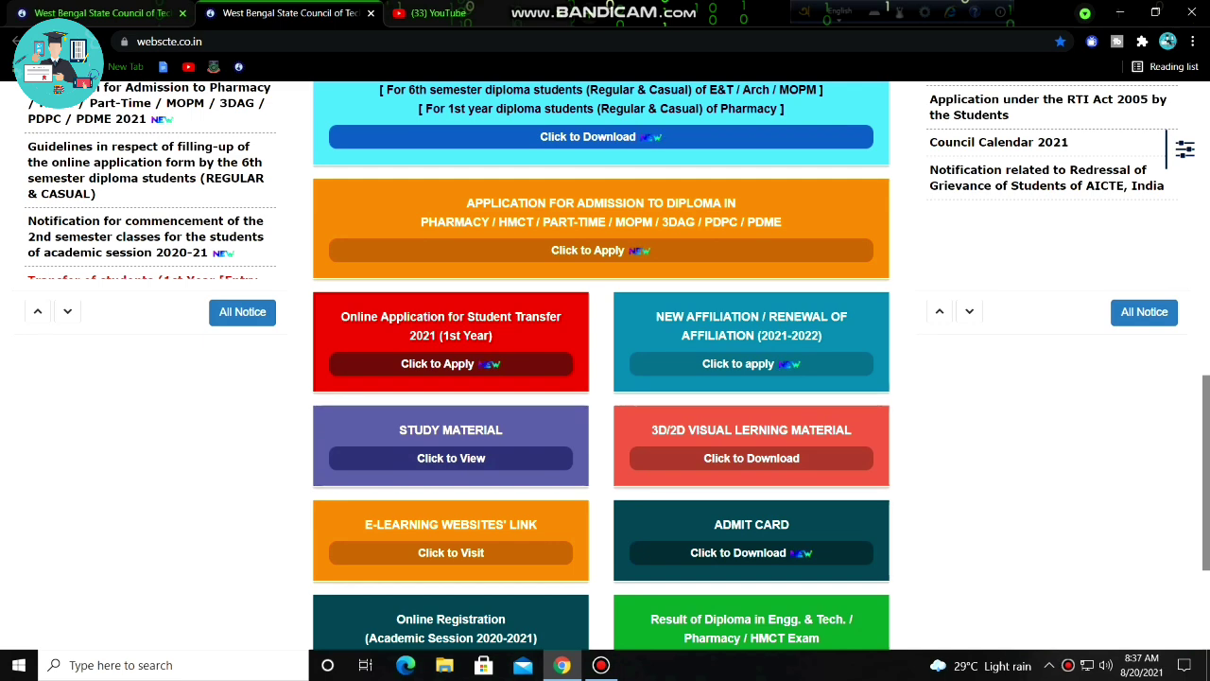
scroll(605, 366, "up", 2)
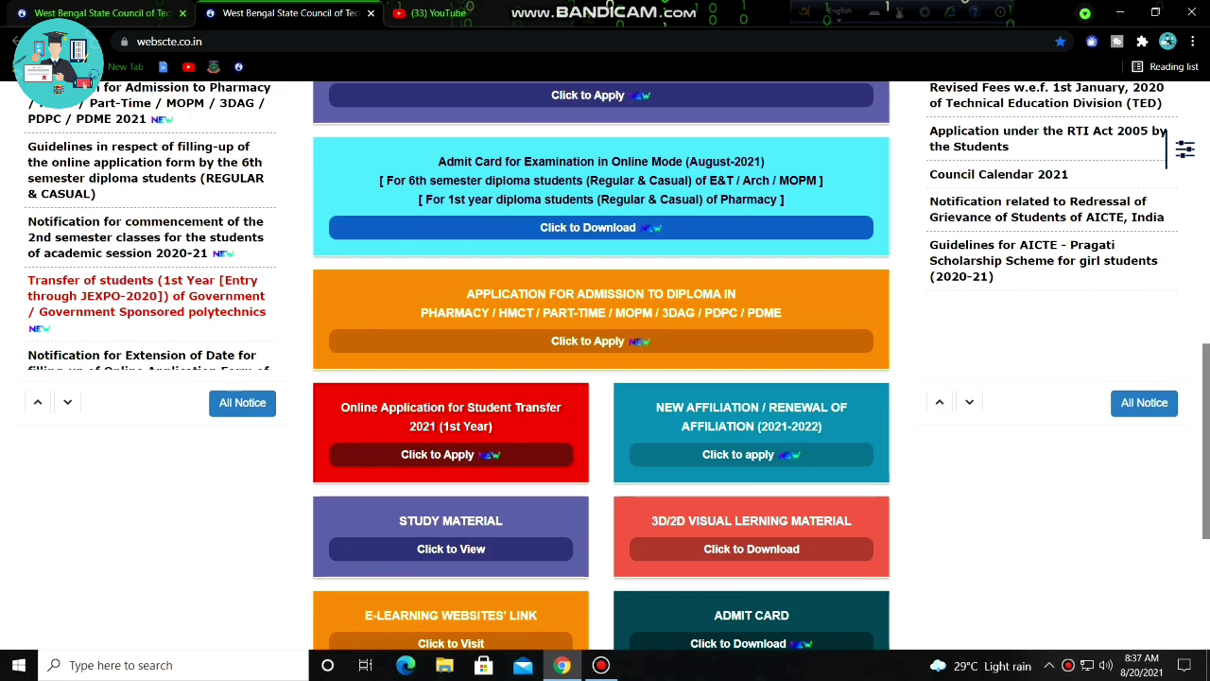
scroll(605, 366, "up", 1)
scroll(605, 366, "down", 3)
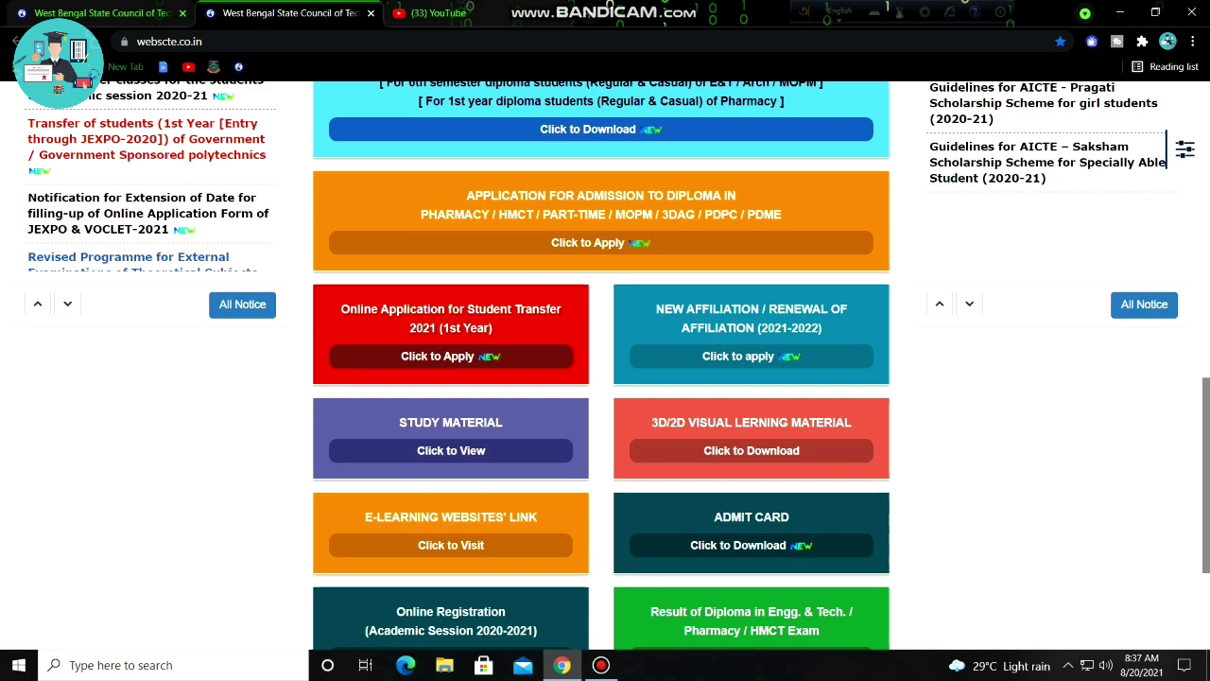
scroll(605, 378, "up", 1)
scroll(606, 379, "down", 3)
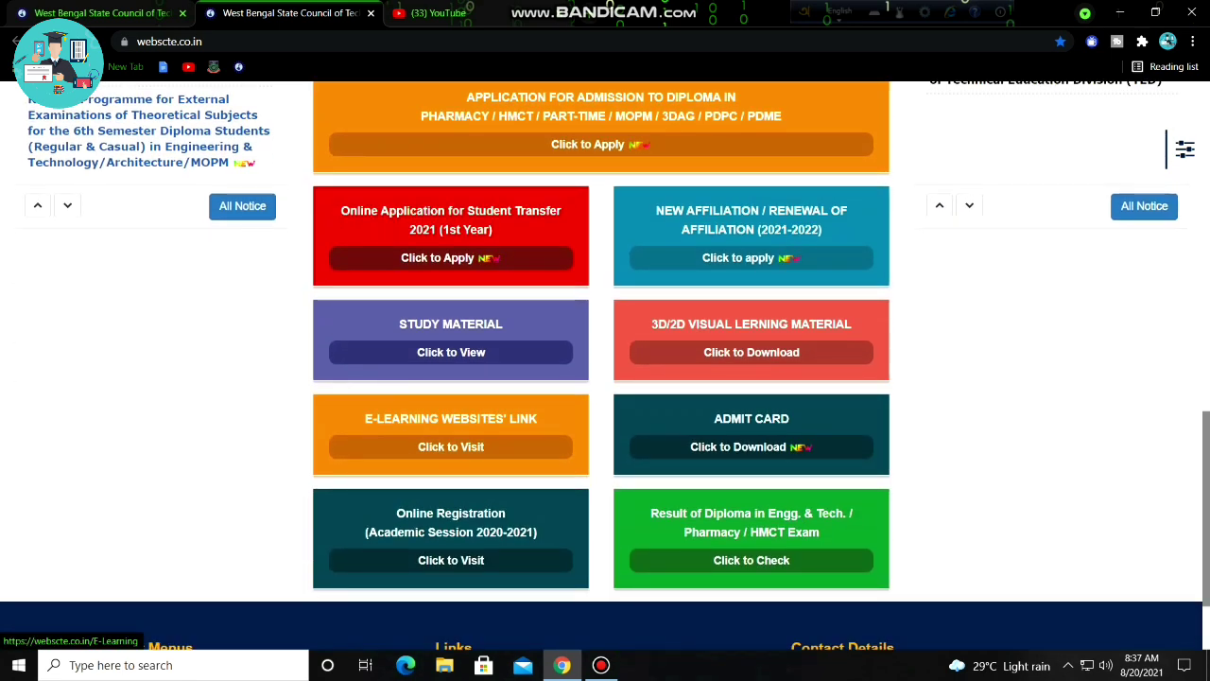
scroll(605, 379, "up", 1)
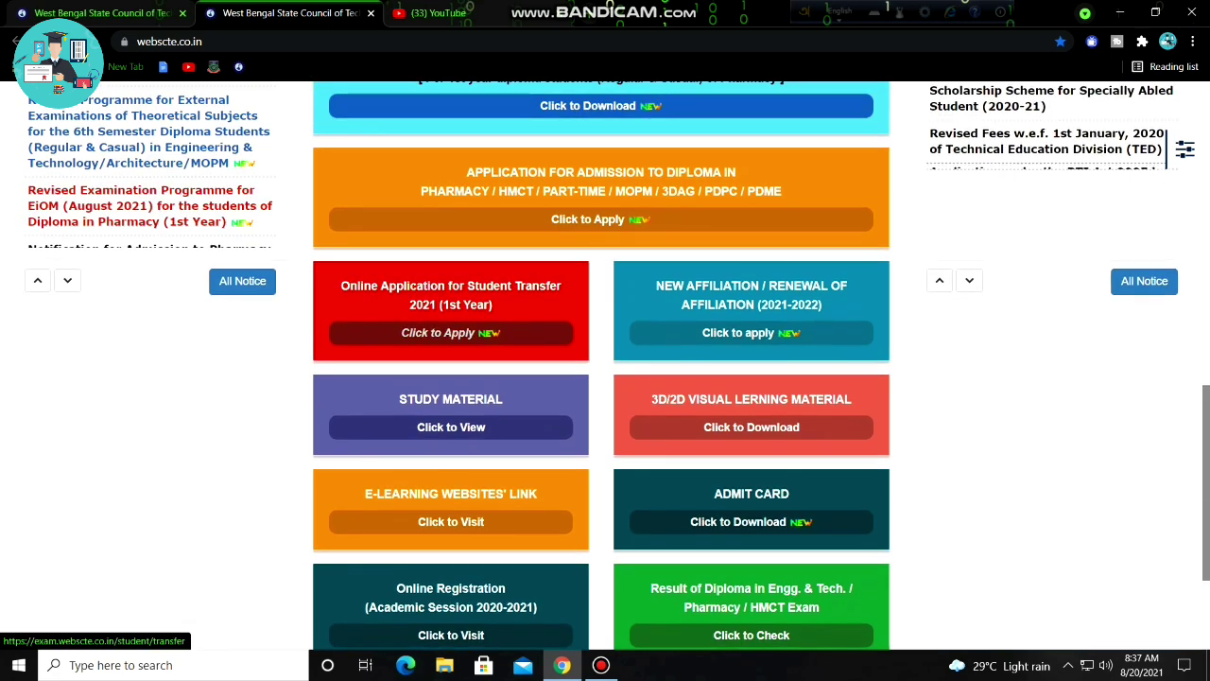
left_click(444, 333)
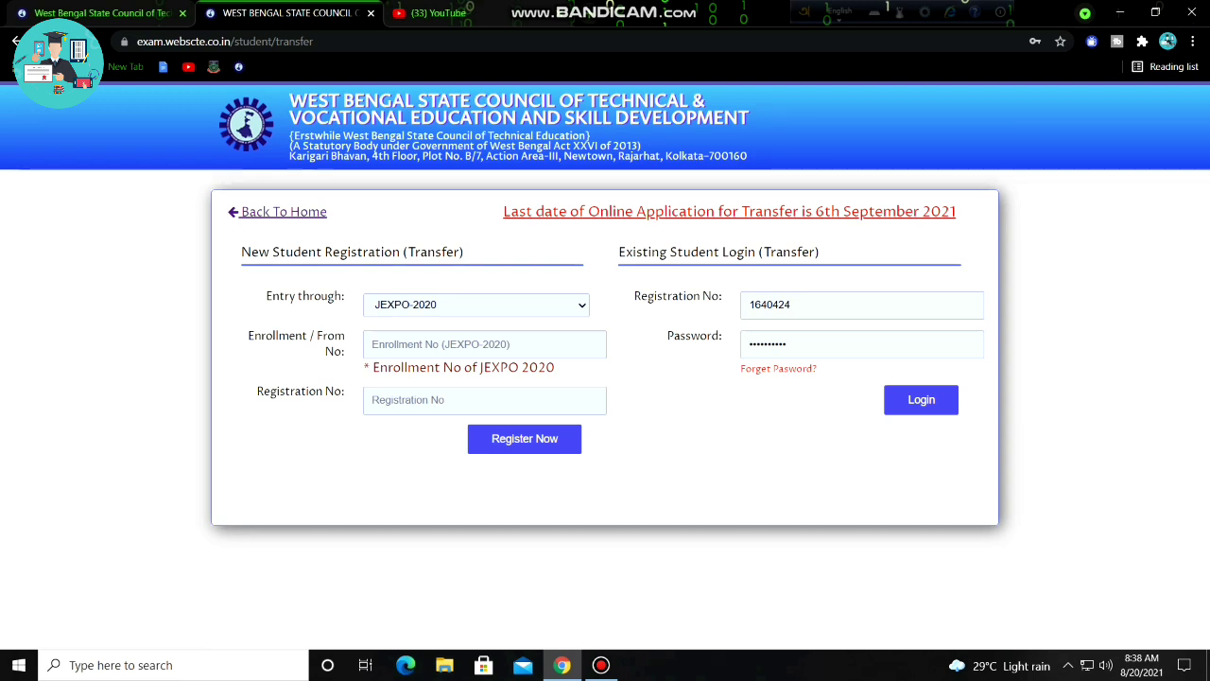
Enter the JEXPO-2020 enrollment and registration numbers and register as a new transfer student.
left_click(372, 344)
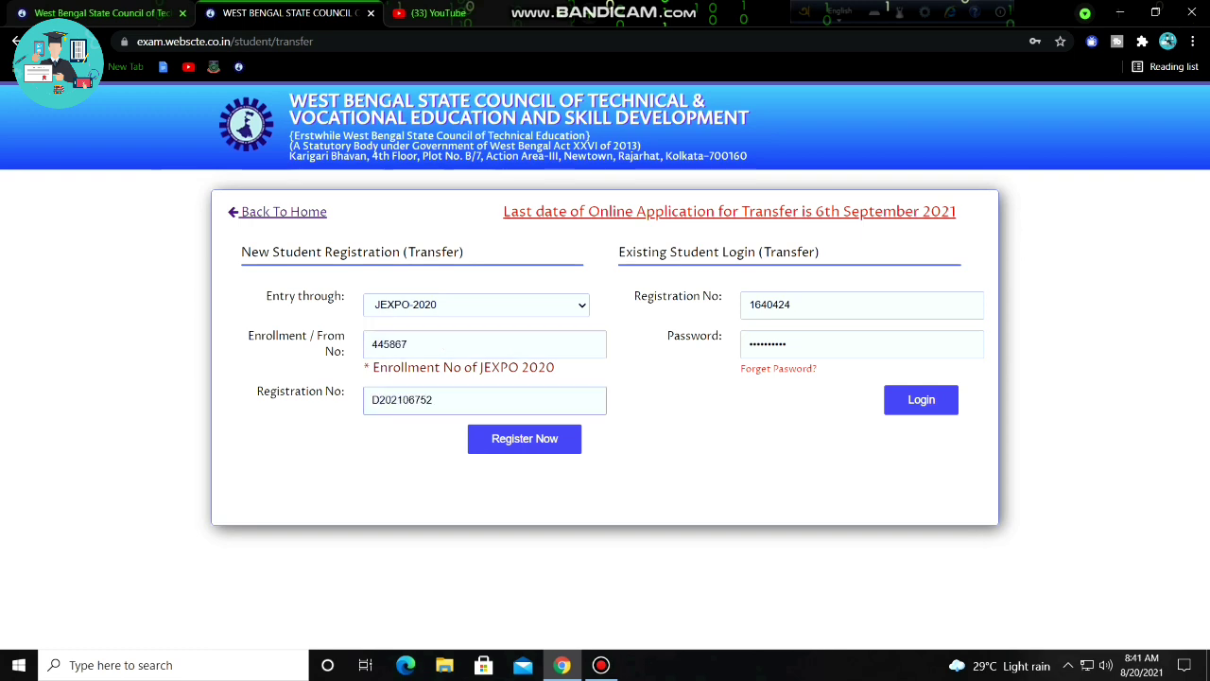
key("Return")
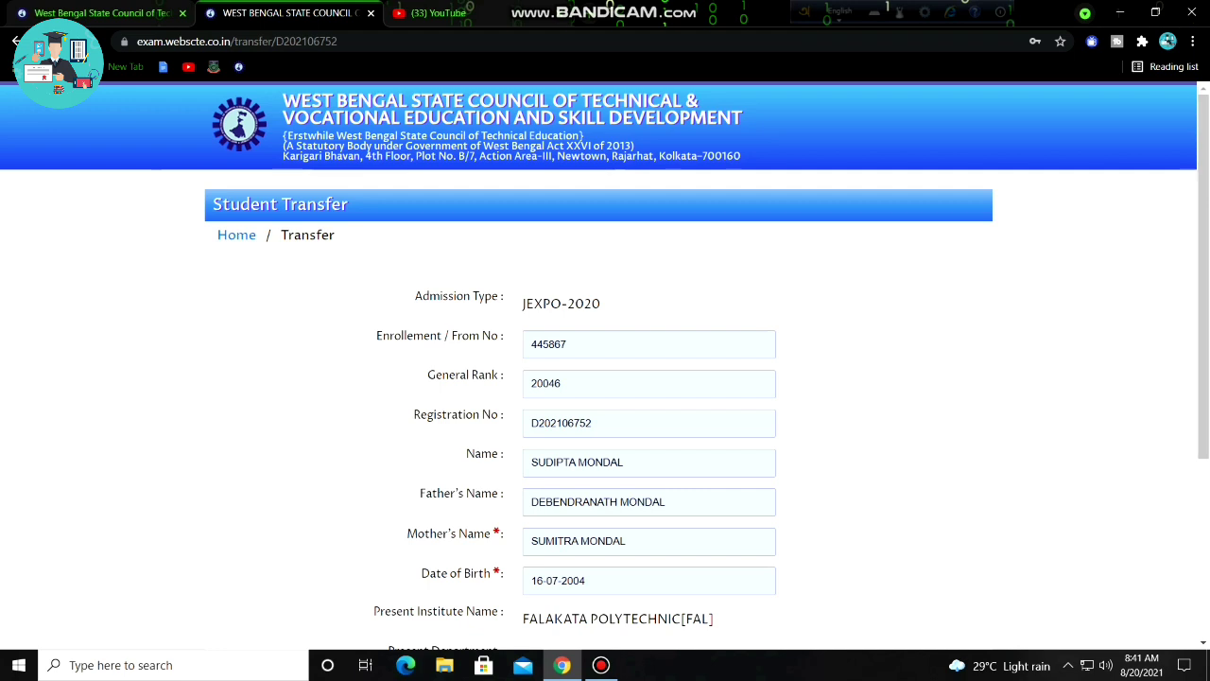
scroll(605, 378, "down", 1)
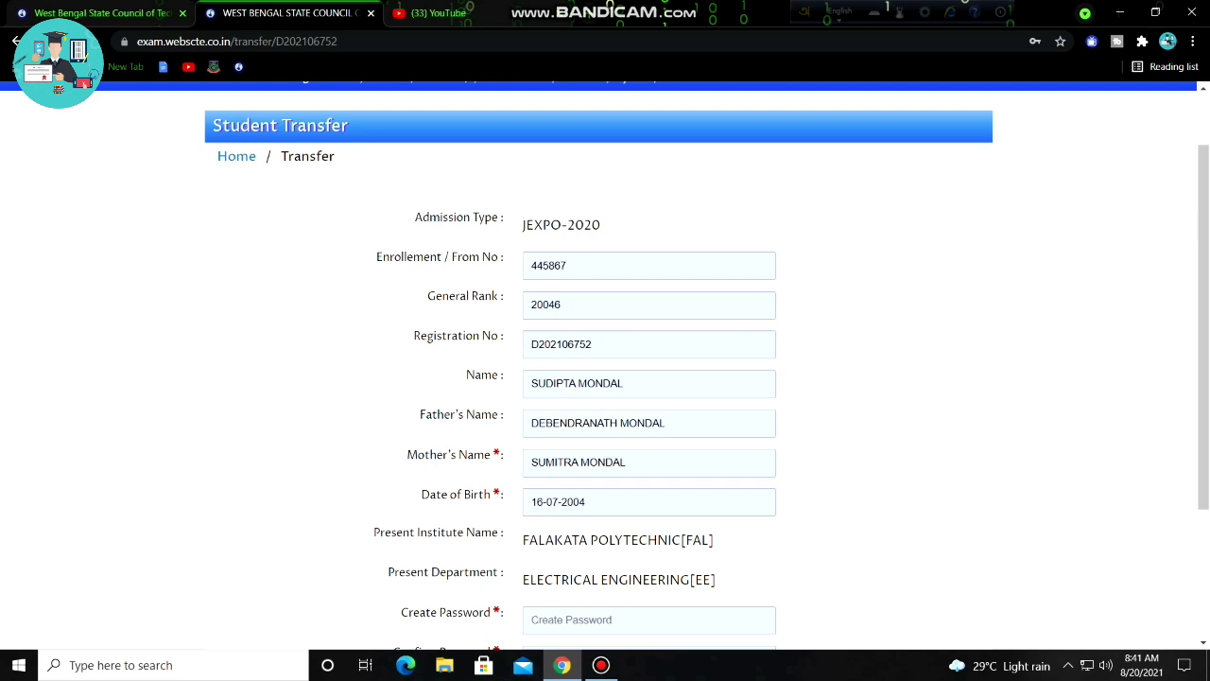
scroll(605, 378, "down", 2)
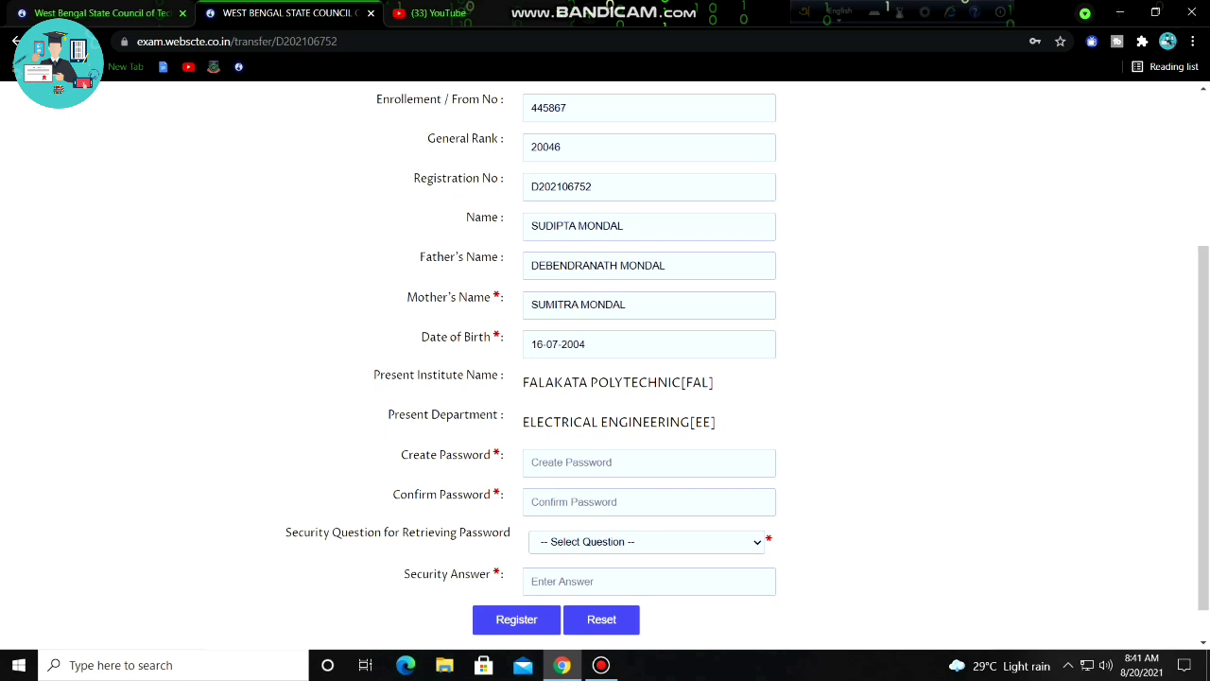
scroll(605, 359, "down", 1)
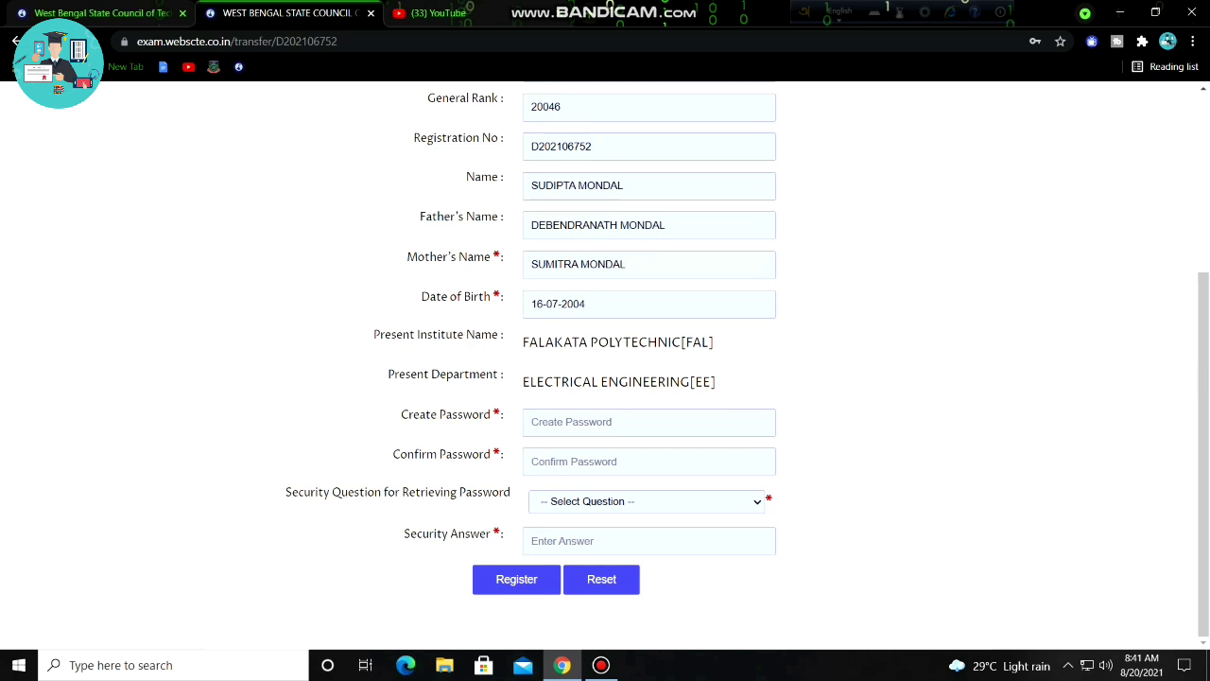
Enter a new account password in Create Password and repeat it in Confirm Password.
left_click(649, 421)
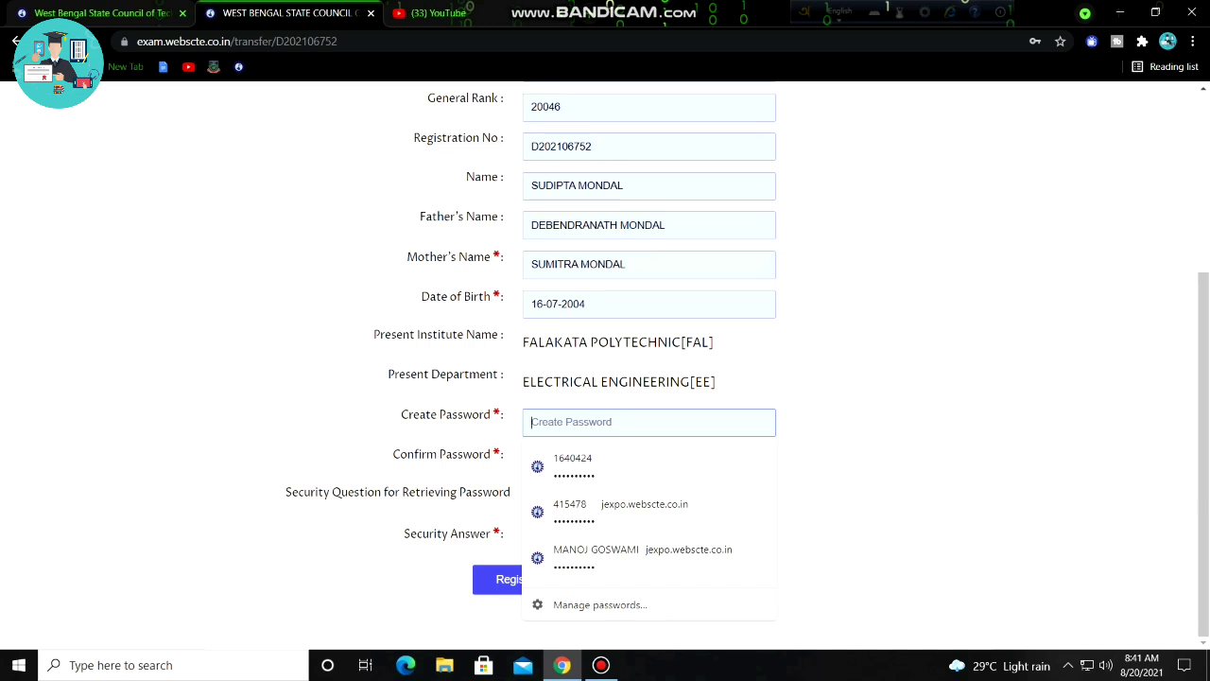
type("abc")
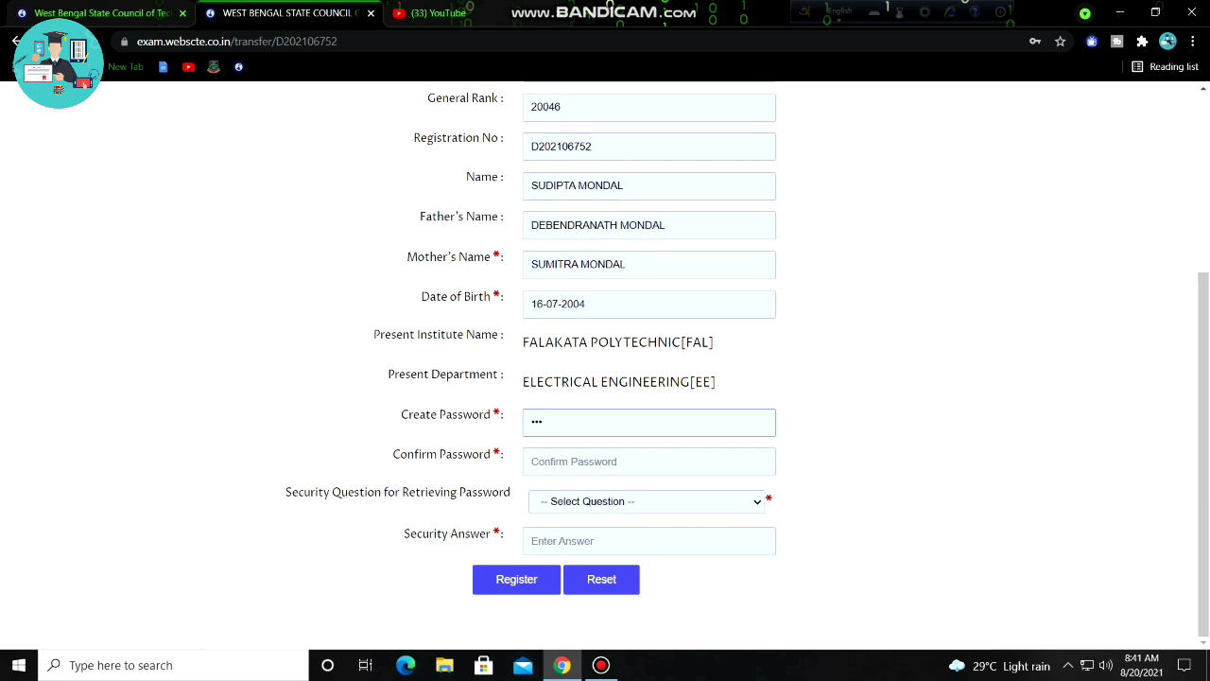
type("defghij")
left_click(648, 461)
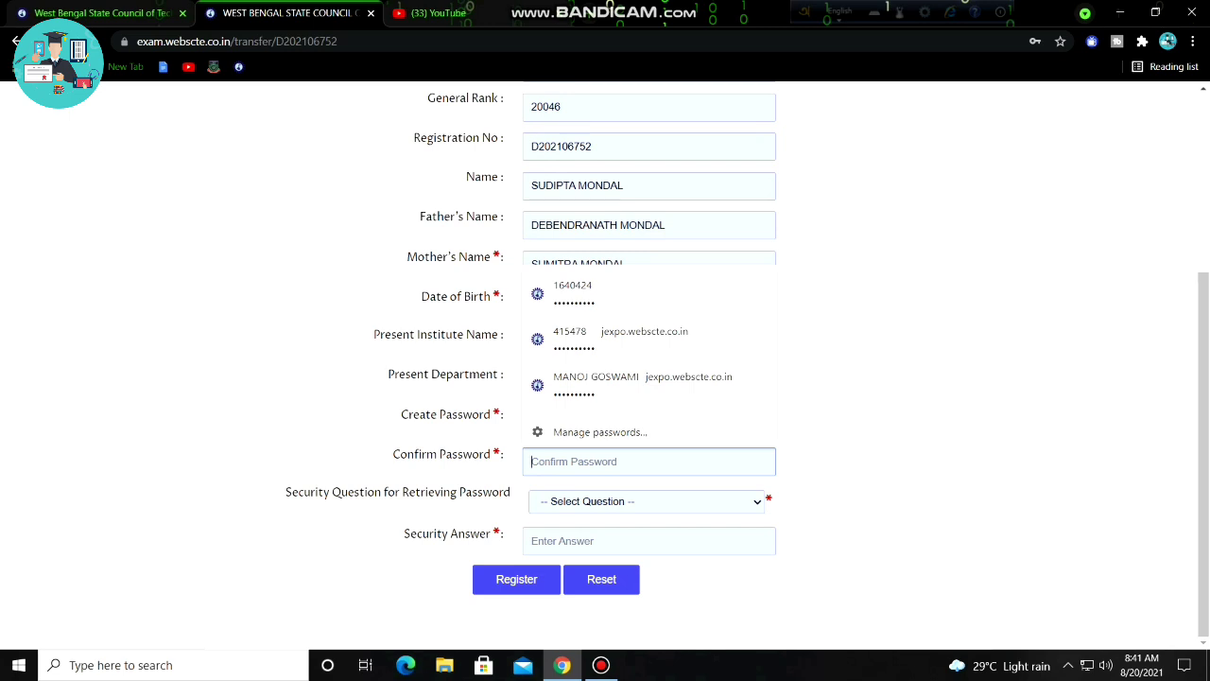
type("abc")
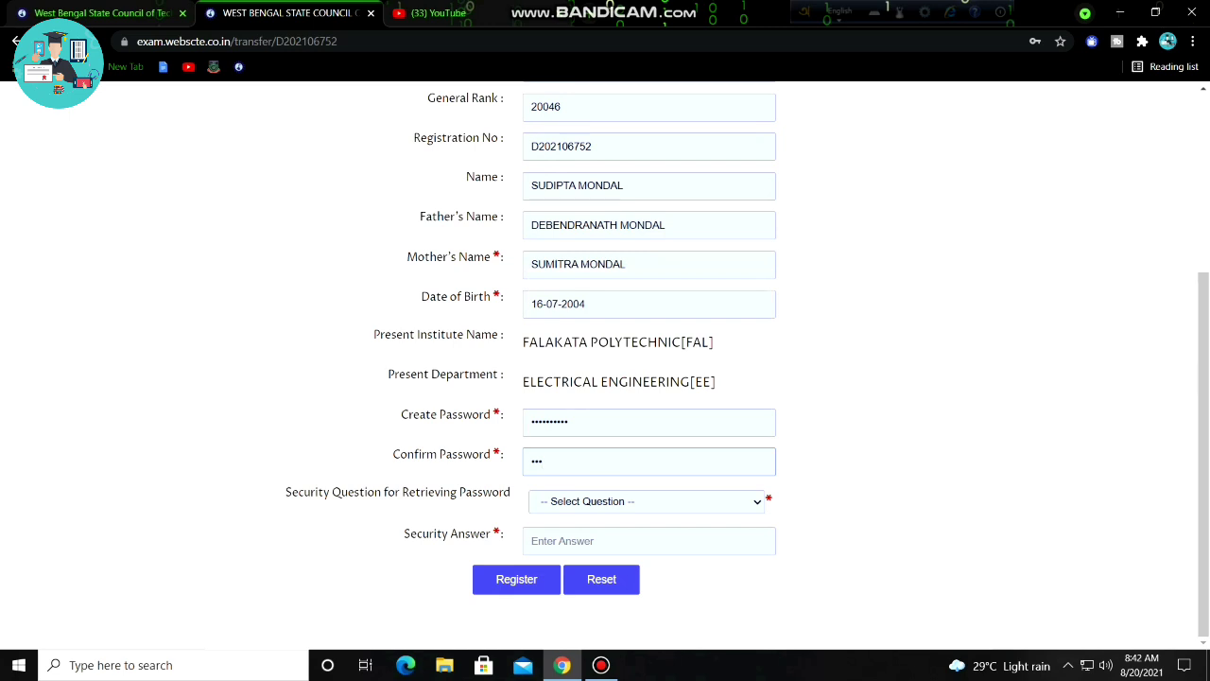
type("defgij")
Choose the 'What is your nickname' security question, enter its answer, and submit registration.
left_click(646, 502)
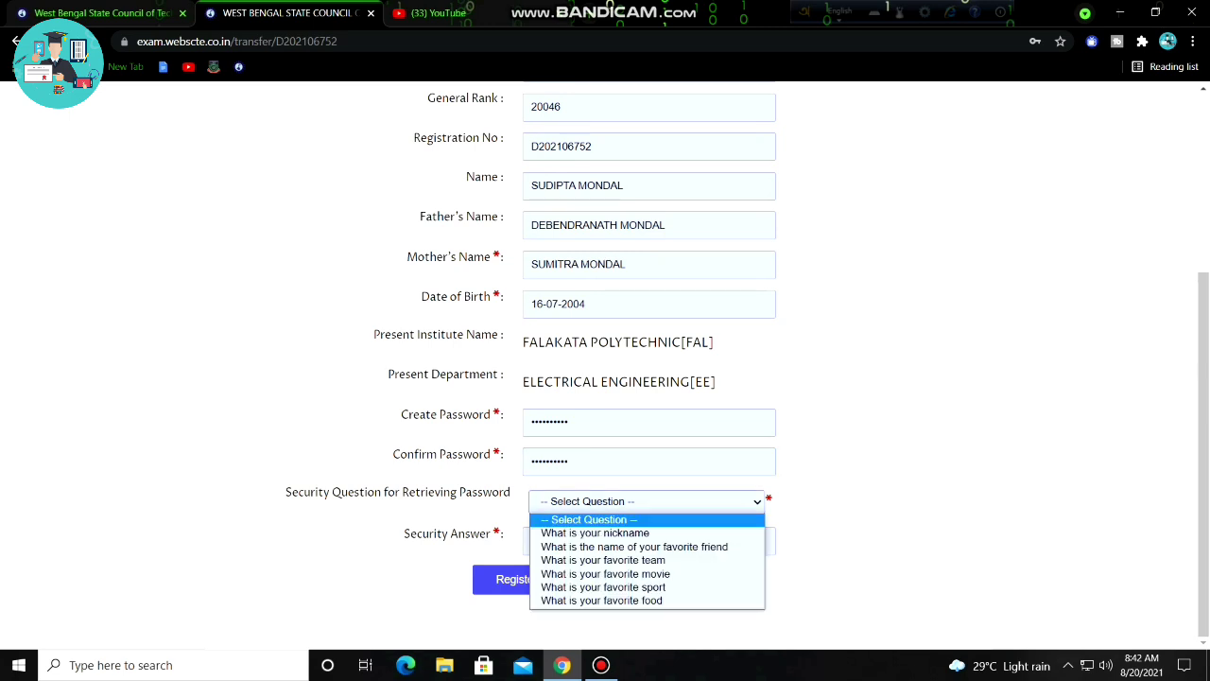
left_click(594, 533)
left_click(648, 540)
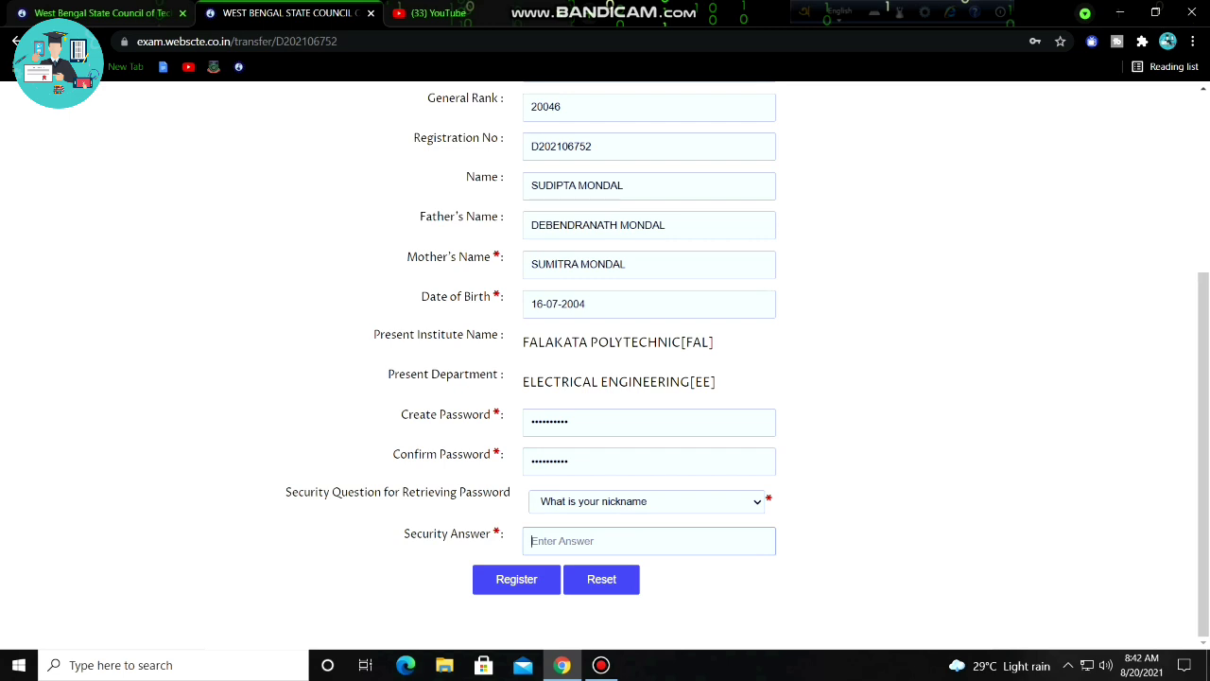
type("BITTU")
scroll(605, 360, "up", 2)
scroll(605, 359, "down", 2)
key("Return")
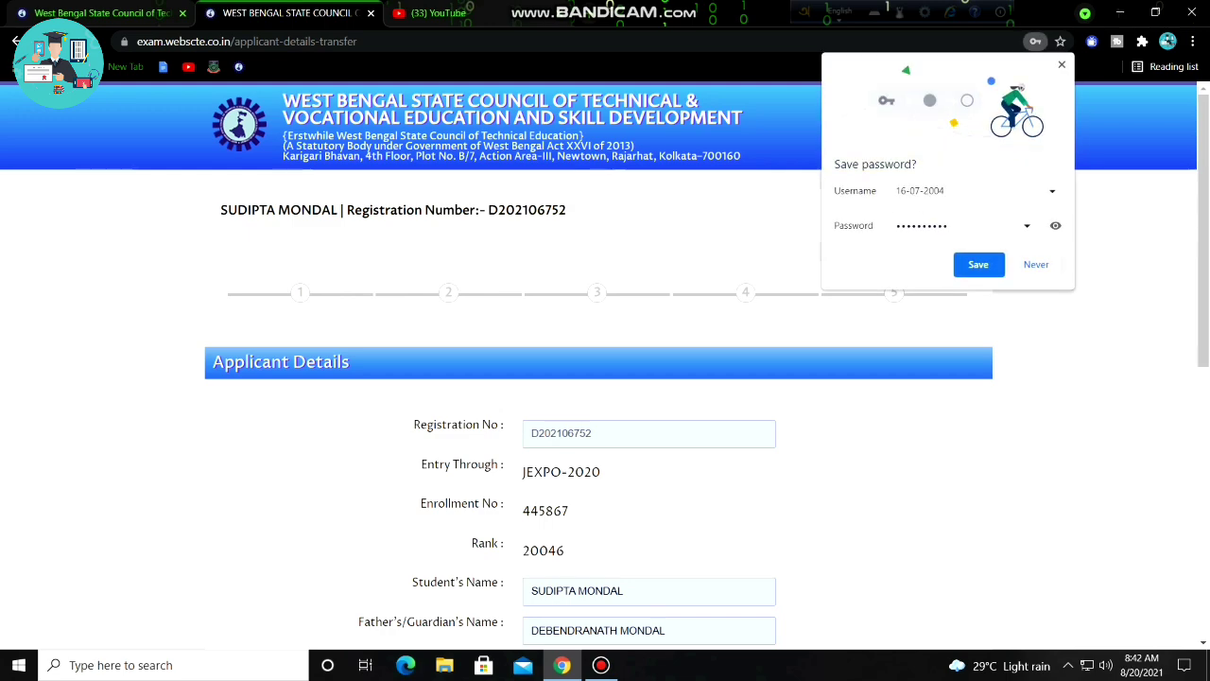
Enter and correct the applicant's mobile number, then save the applicant details.
left_click(979, 263)
scroll(979, 263, "down", 4)
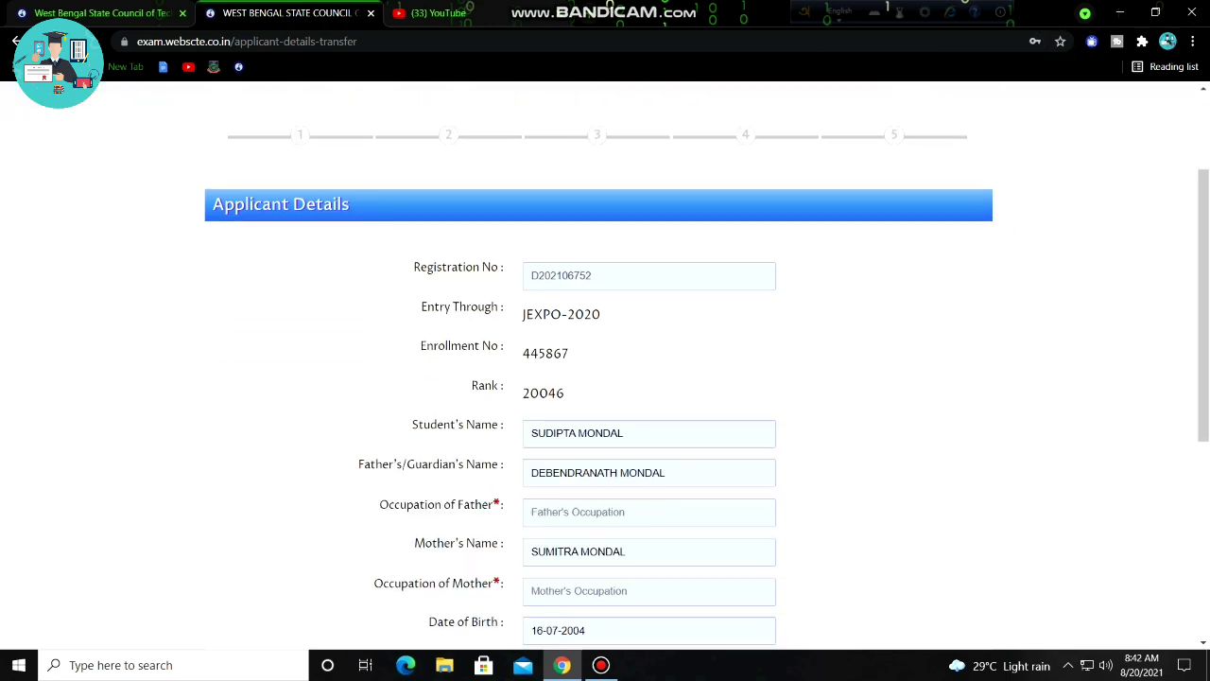
scroll(979, 263, "down", 2)
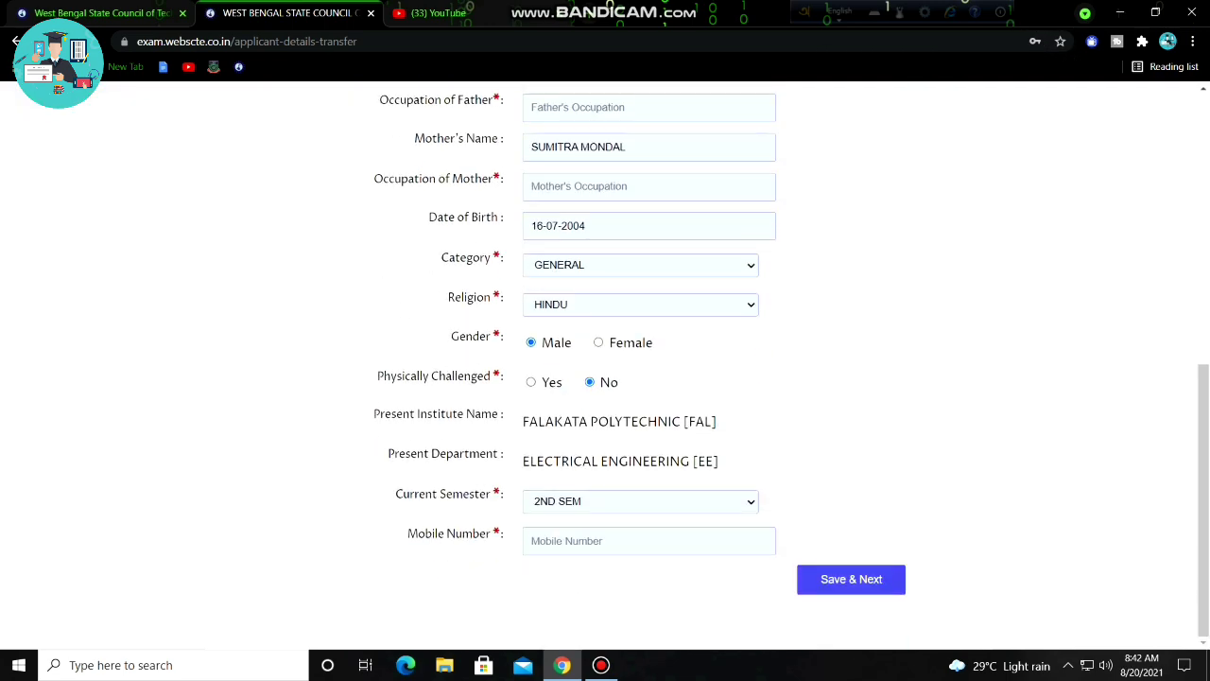
left_click(649, 540)
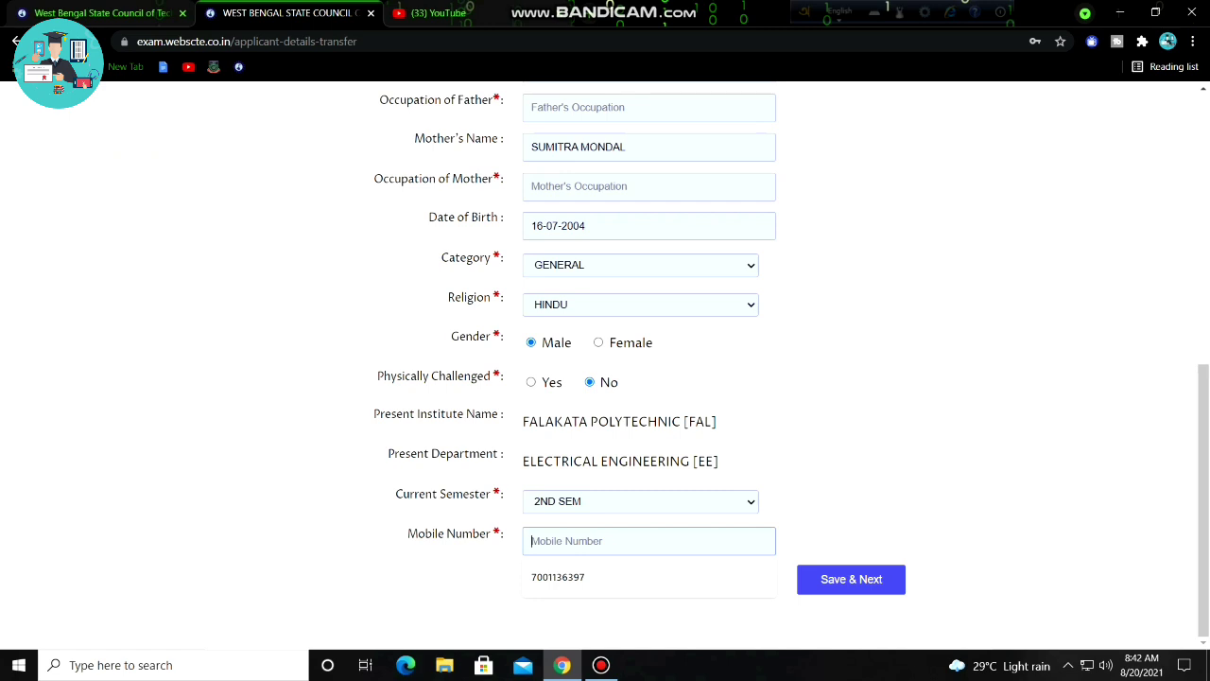
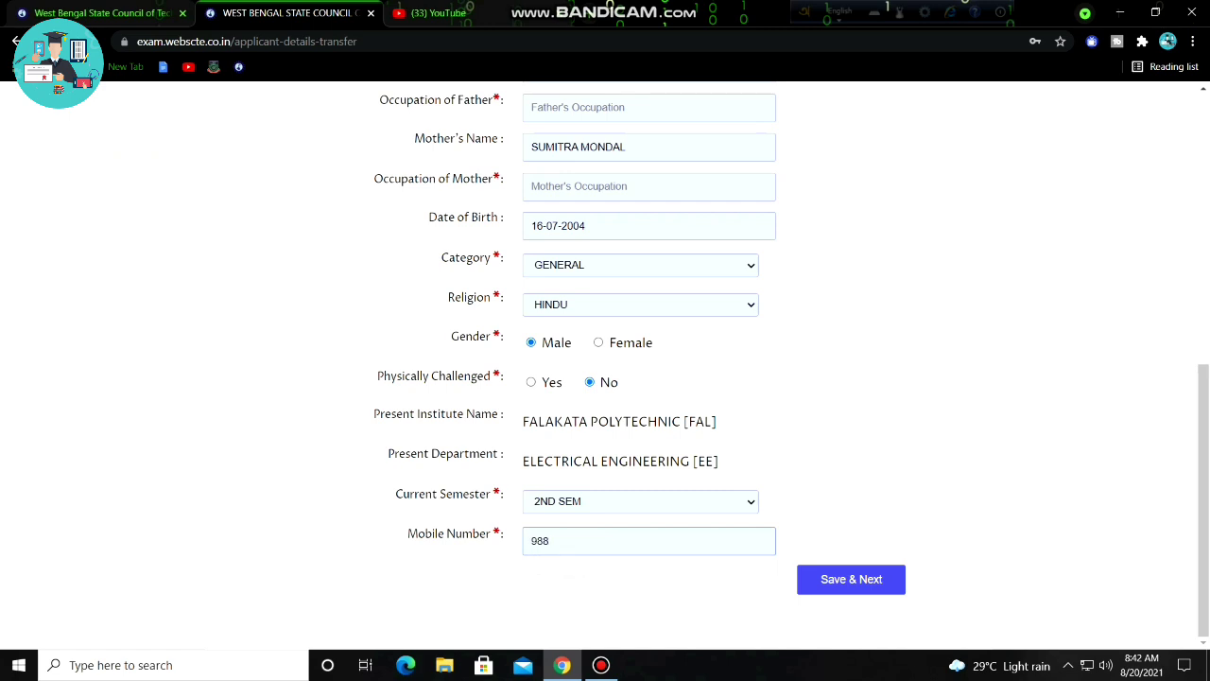
left_click(559, 541)
key("Delete")
type("3")
key("BackSpace")
left_click(851, 579)
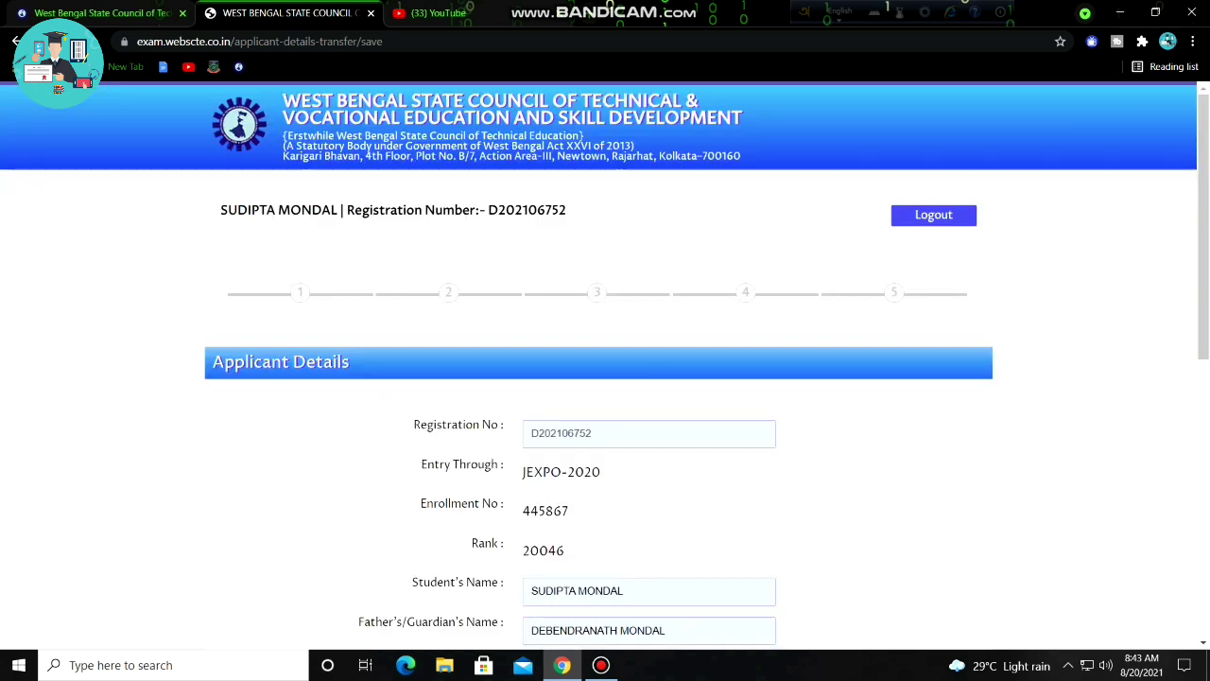
Set the father's occupation to BUSINESSMAN and the mother's to HOUSE WIFE.
scroll(605, 378, "down", 2)
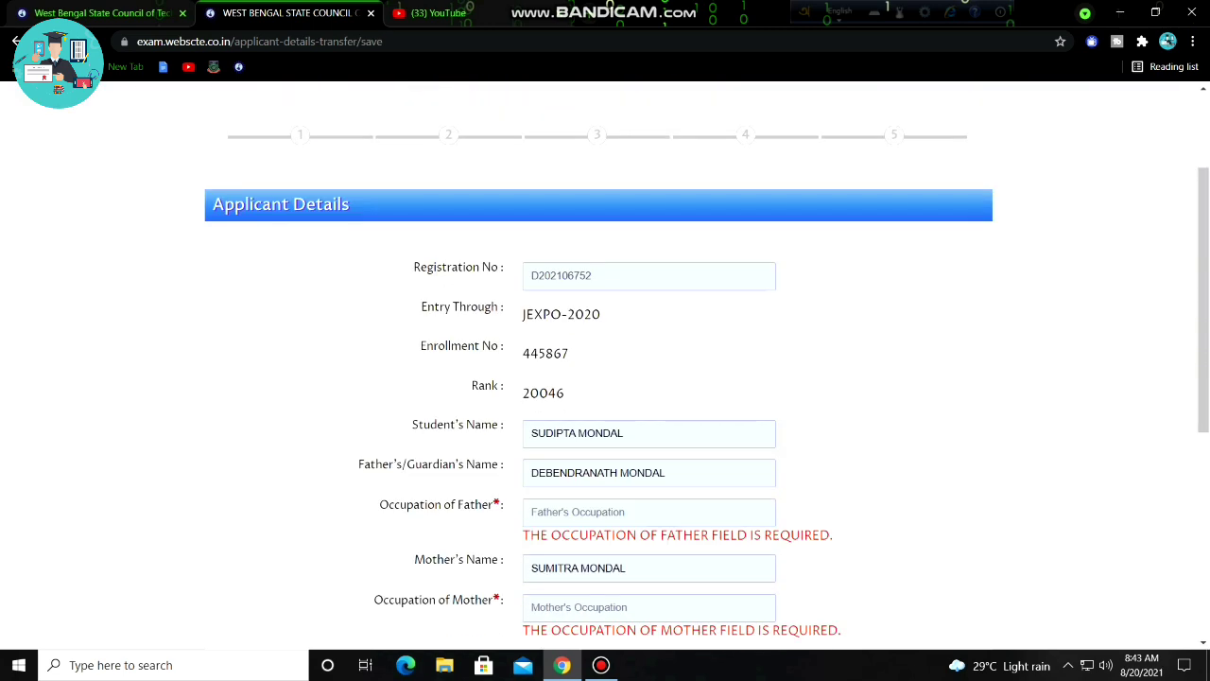
scroll(605, 378, "down", 4)
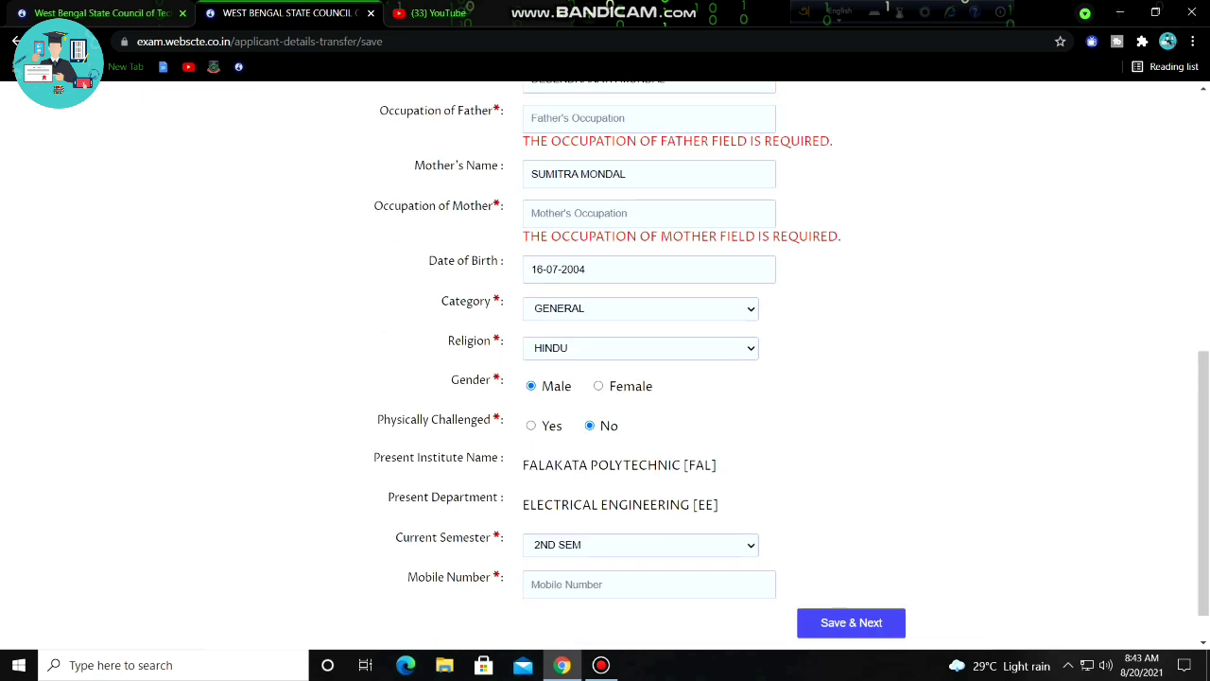
scroll(605, 378, "up", 6)
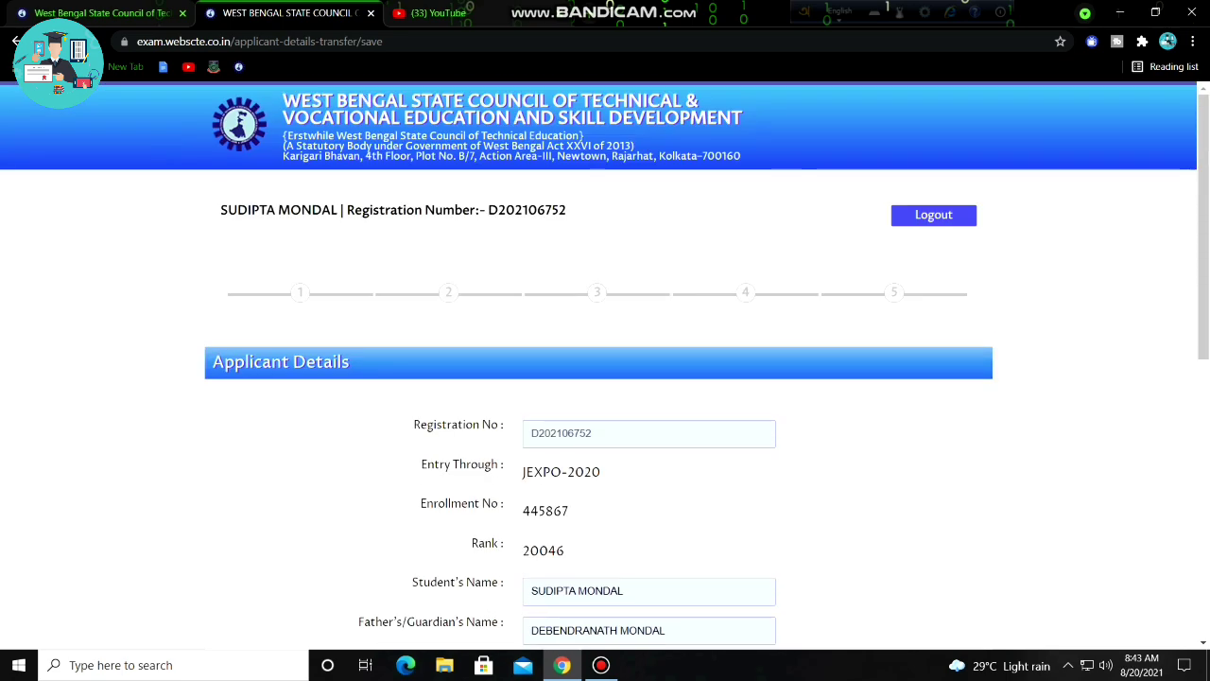
scroll(605, 378, "down", 3)
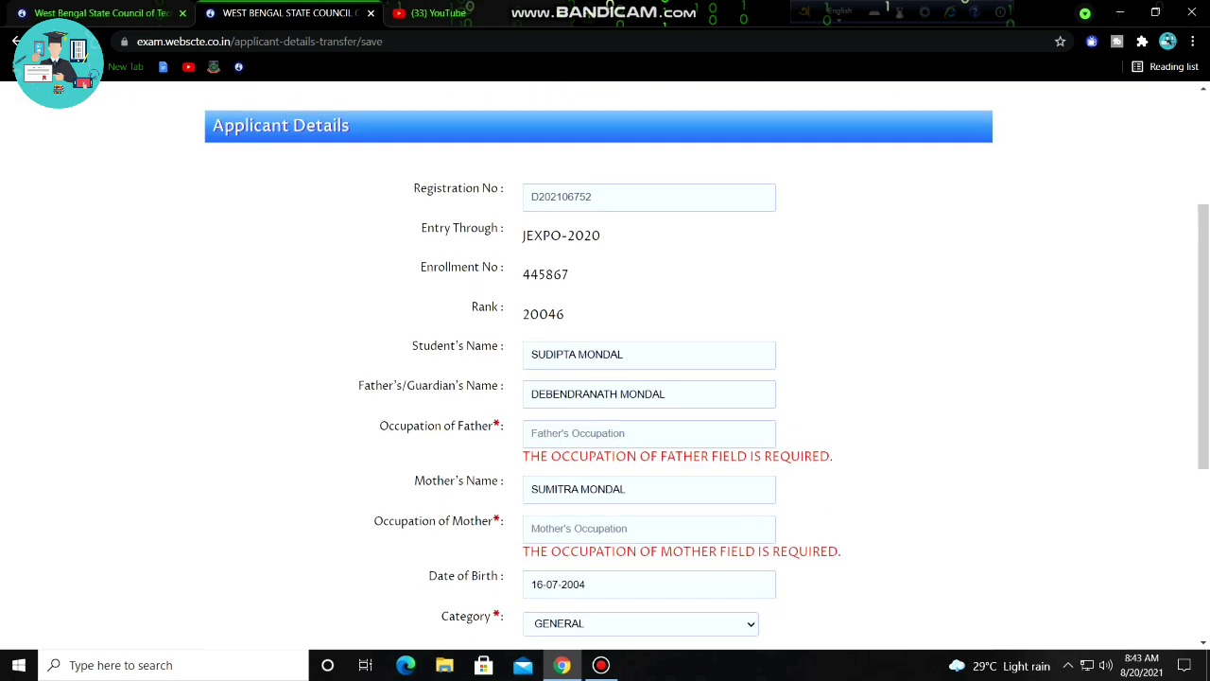
left_click(649, 433)
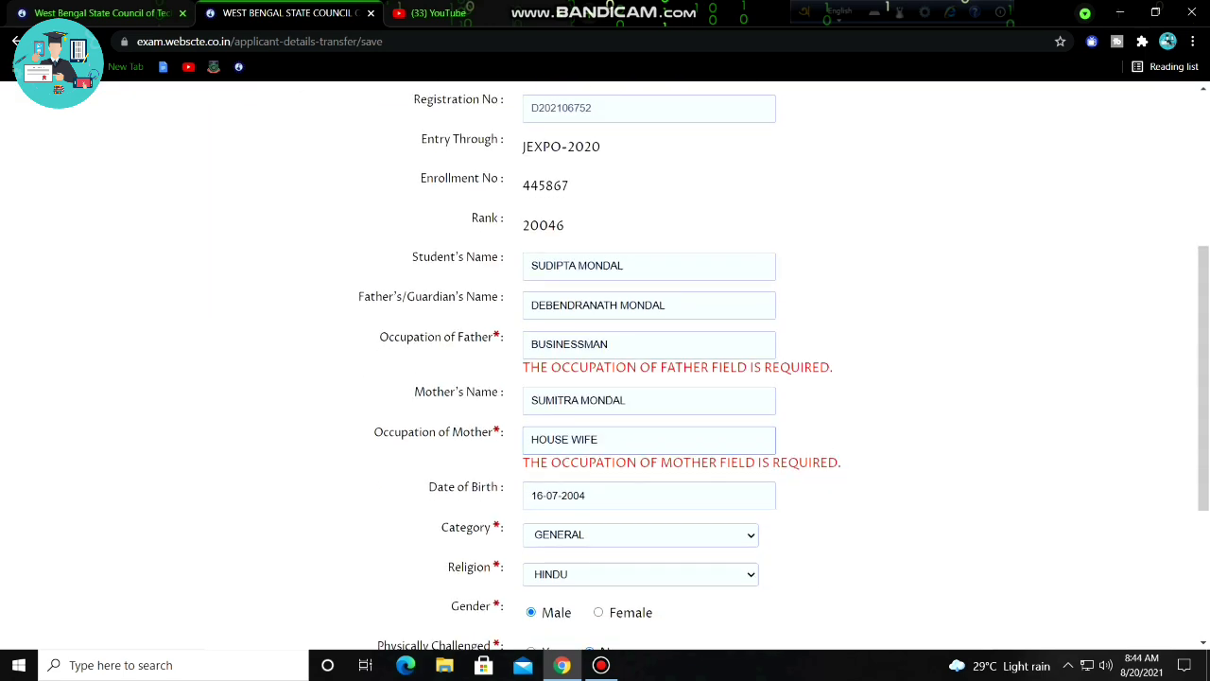
scroll(606, 378, "down", 3)
Refill the mobile number from the saved autofill suggestion and resubmit the details.
left_click(649, 540)
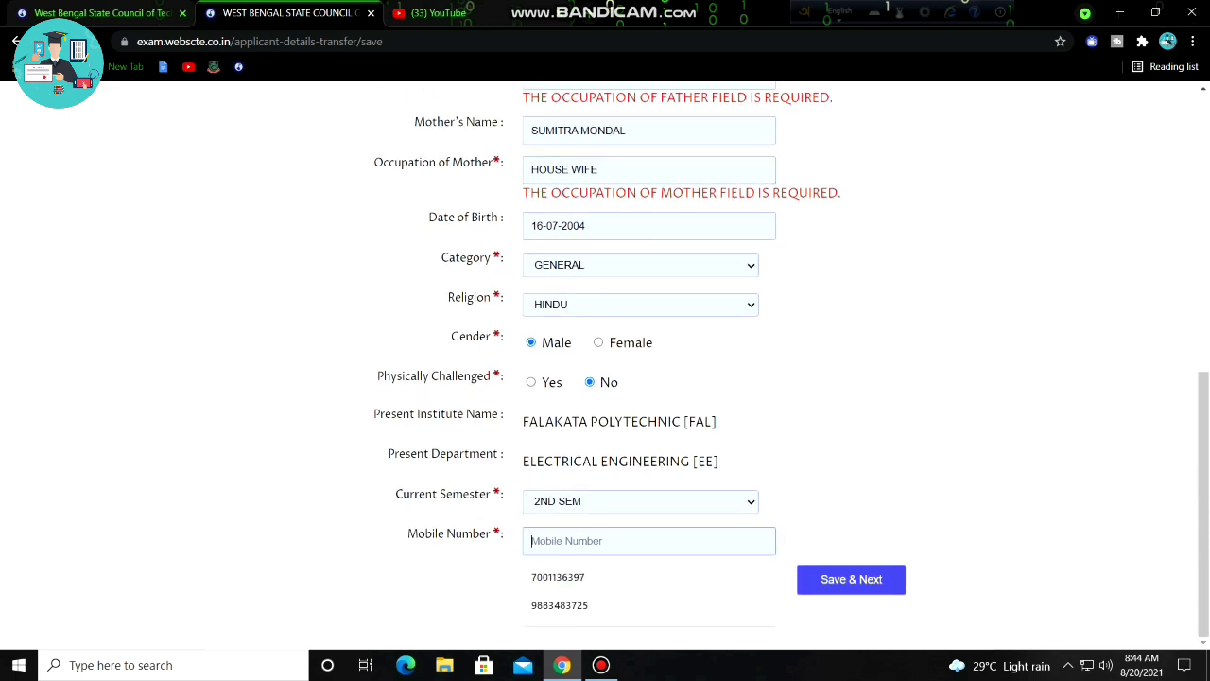
key("Down")
key("Down")
key("Return")
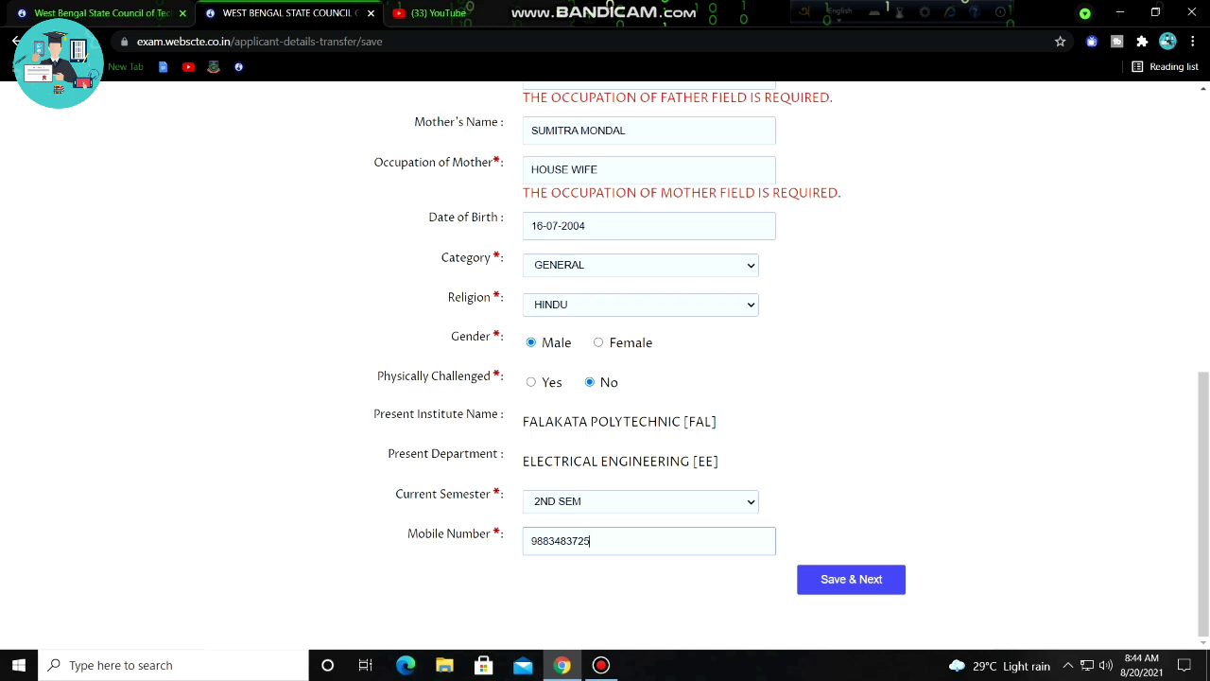
scroll(605, 379, "up", 6)
scroll(605, 379, "down", 6)
left_click(851, 579)
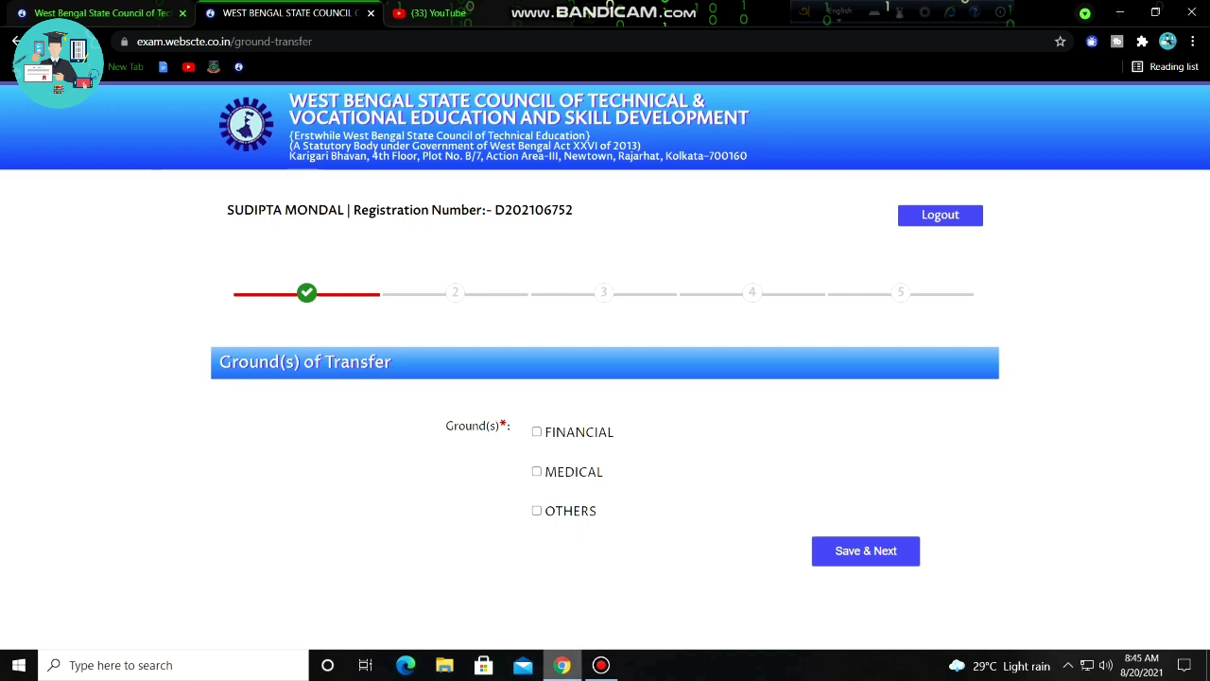
Tick the FINANCIAL, OTHERS and MEDICAL transfer ground checkboxes.
left_click(536, 432)
scroll(536, 432, "down", 1)
left_click(529, 539)
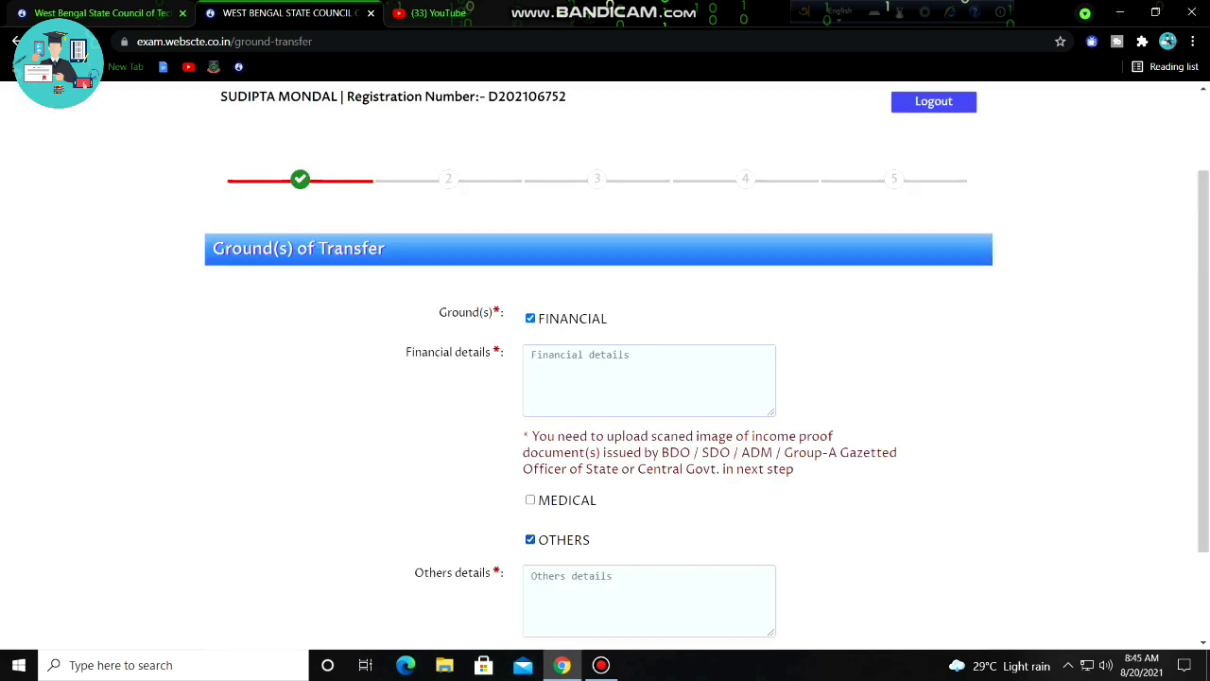
scroll(530, 499, "down", 1)
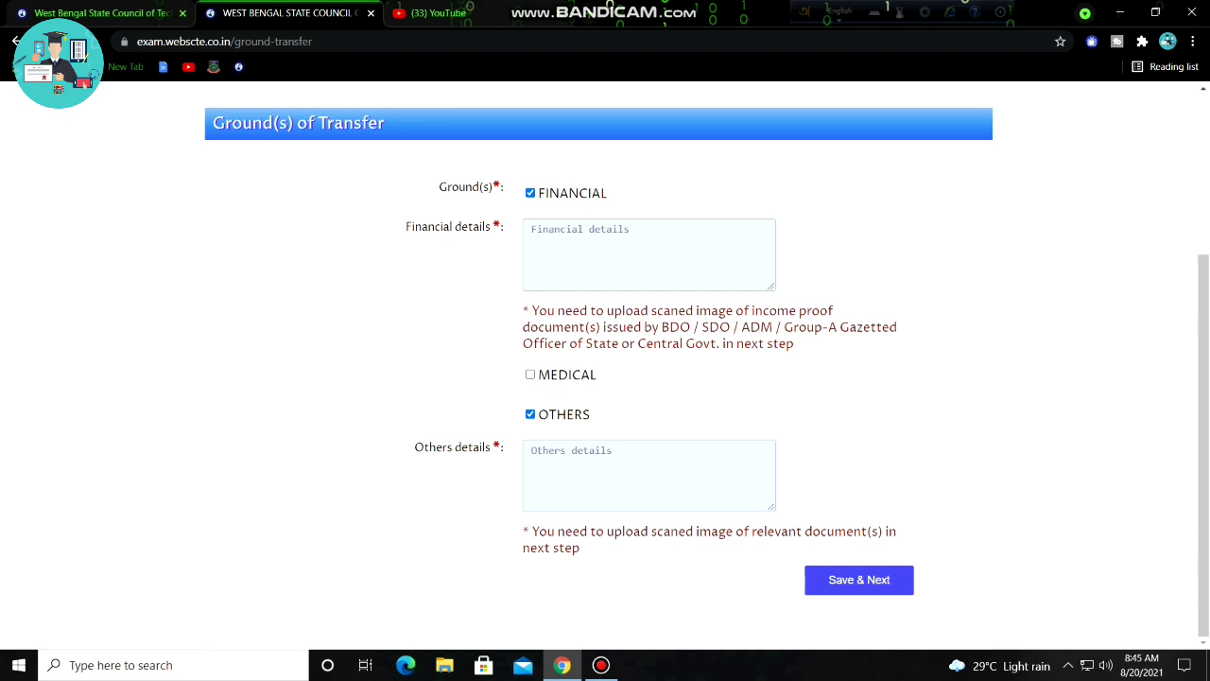
left_click(530, 374)
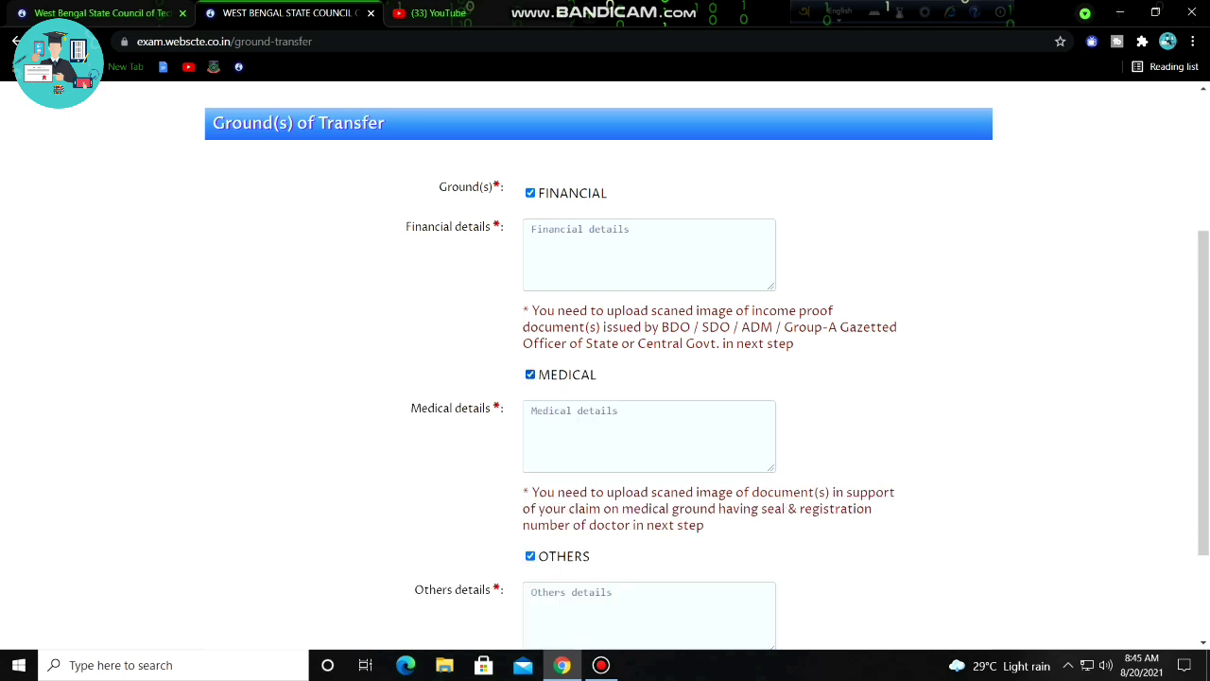
scroll(605, 379, "down", 1)
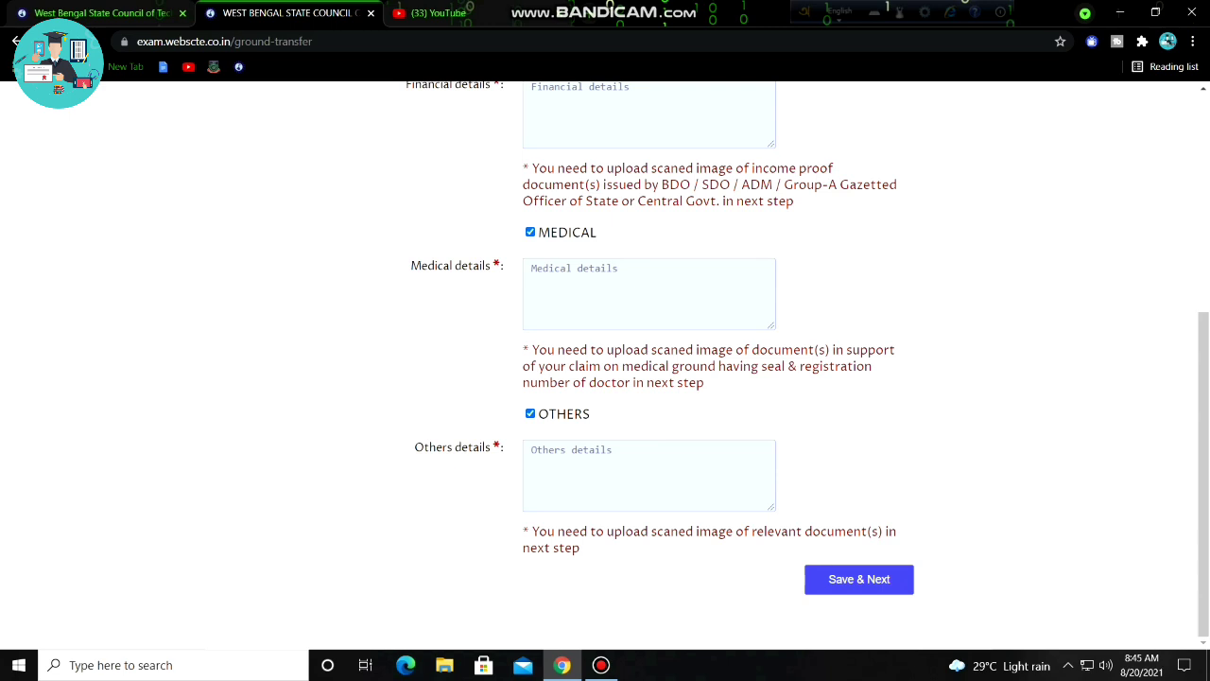
Untick MEDICAL and FINANCIAL so OTHERS is the only transfer ground left.
left_click(532, 450)
scroll(605, 360, "up", 3)
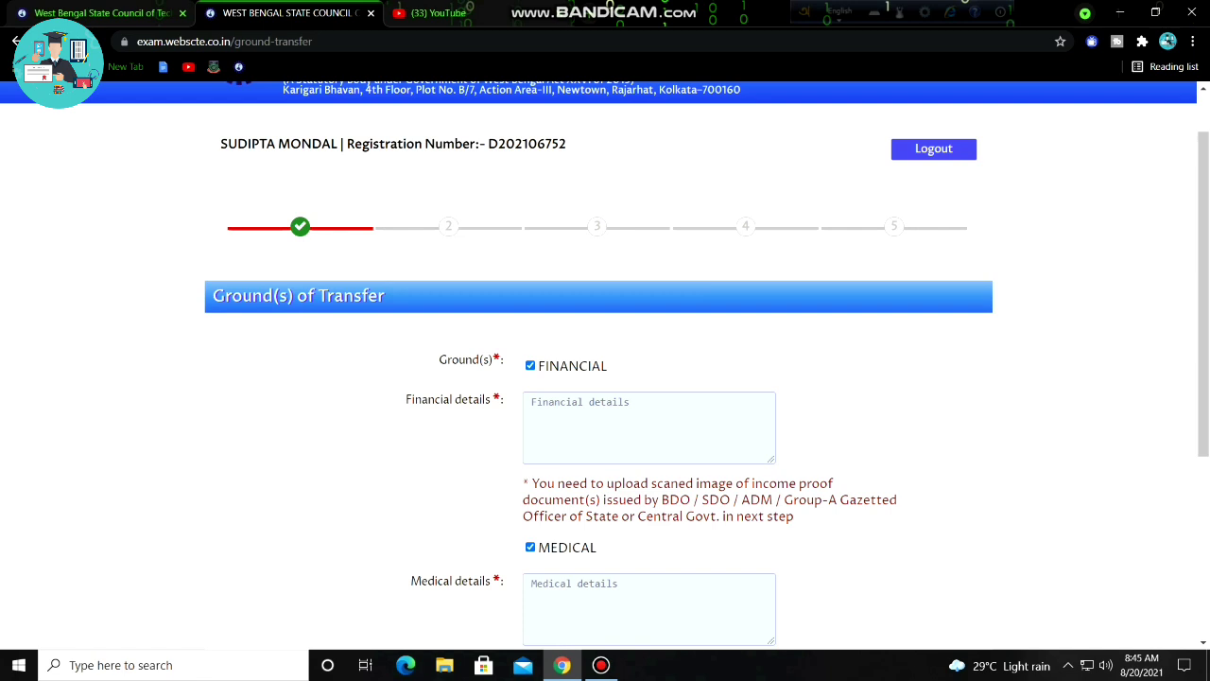
scroll(606, 366, "down", 3)
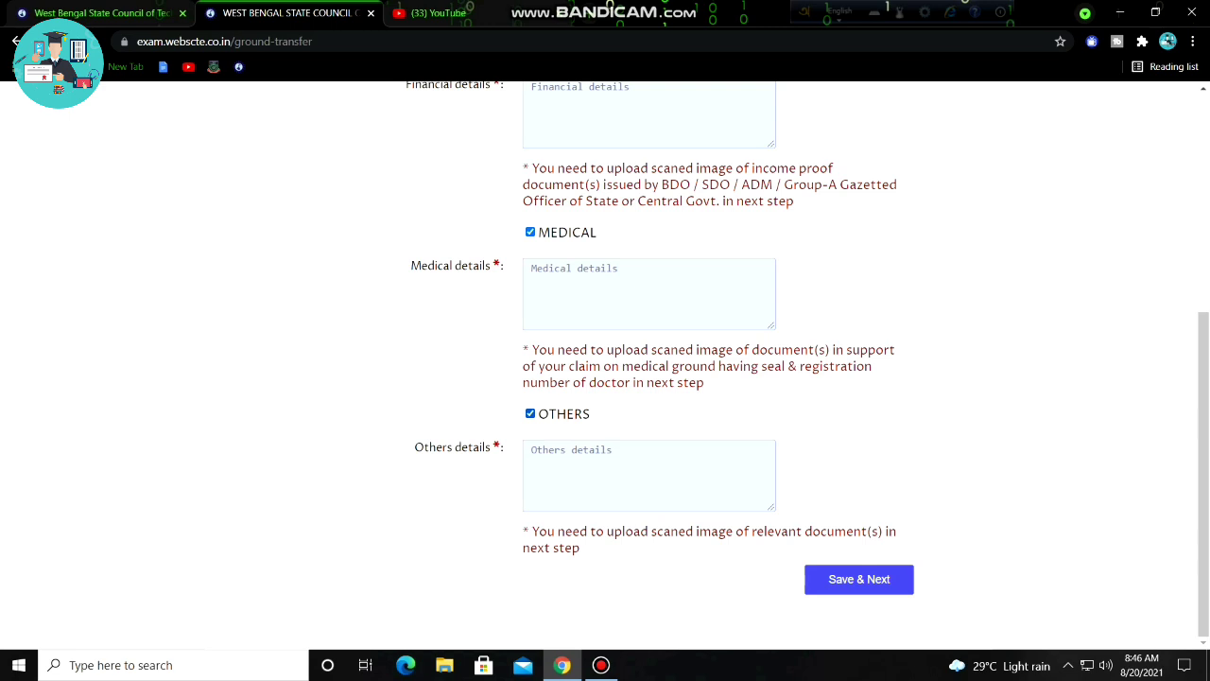
left_click(531, 450)
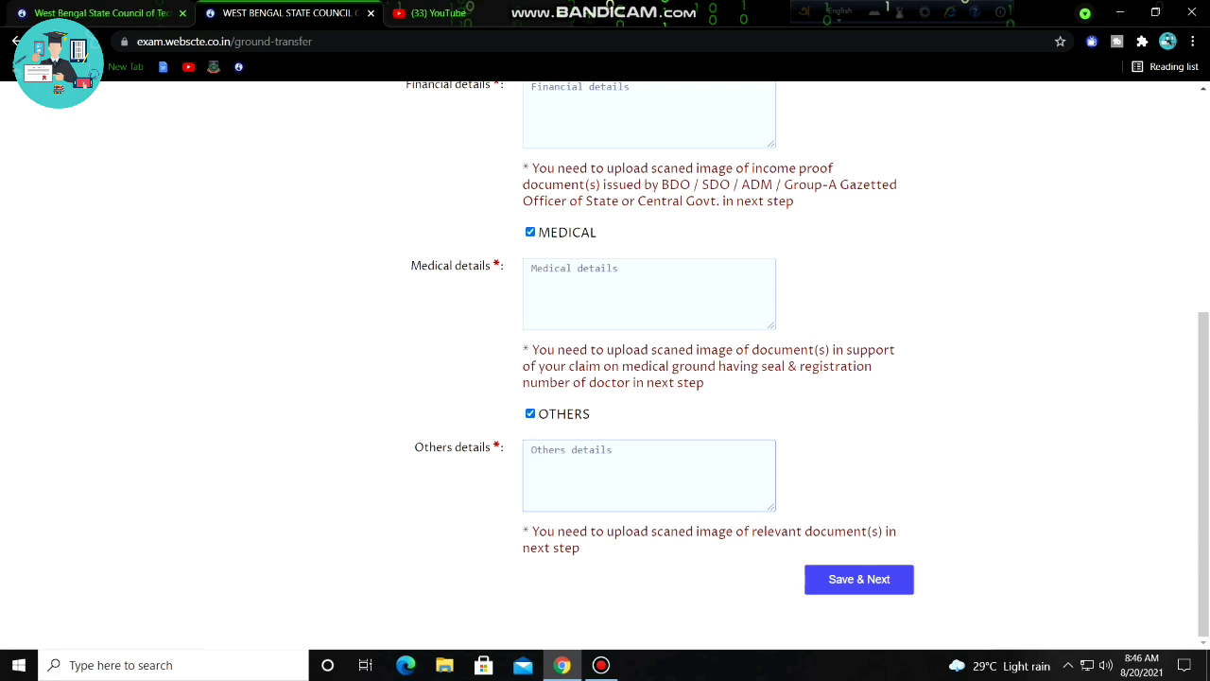
scroll(605, 378, "up", 1)
left_click(530, 308)
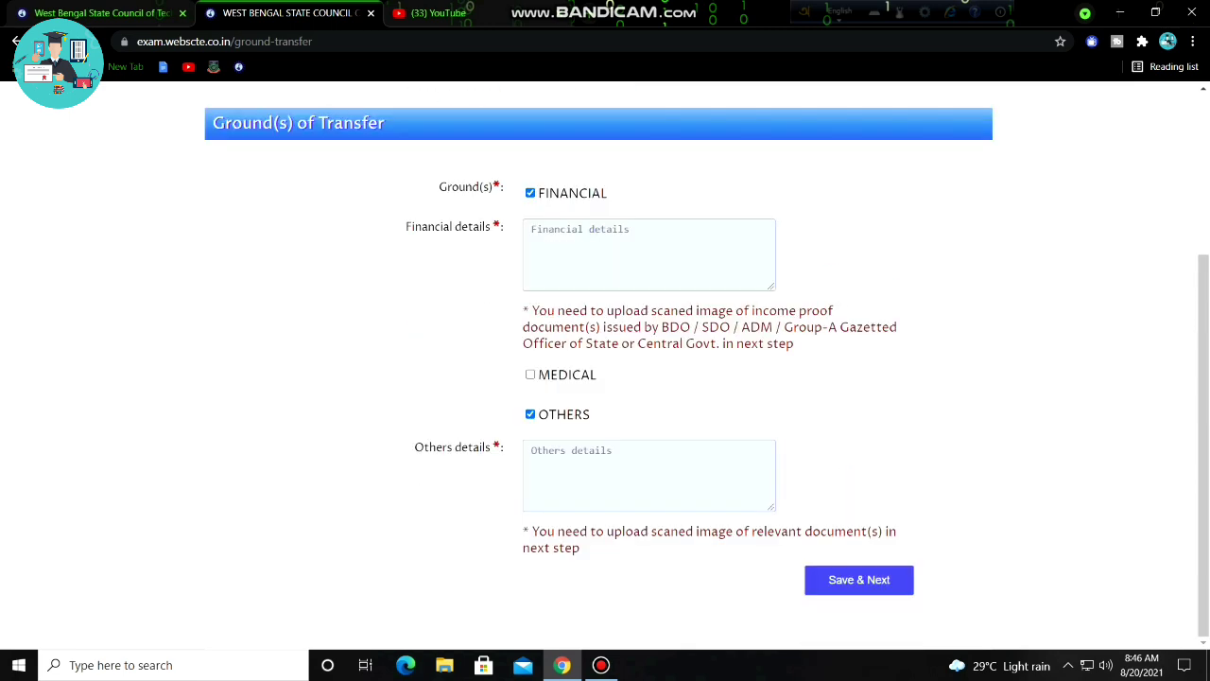
left_click(531, 193)
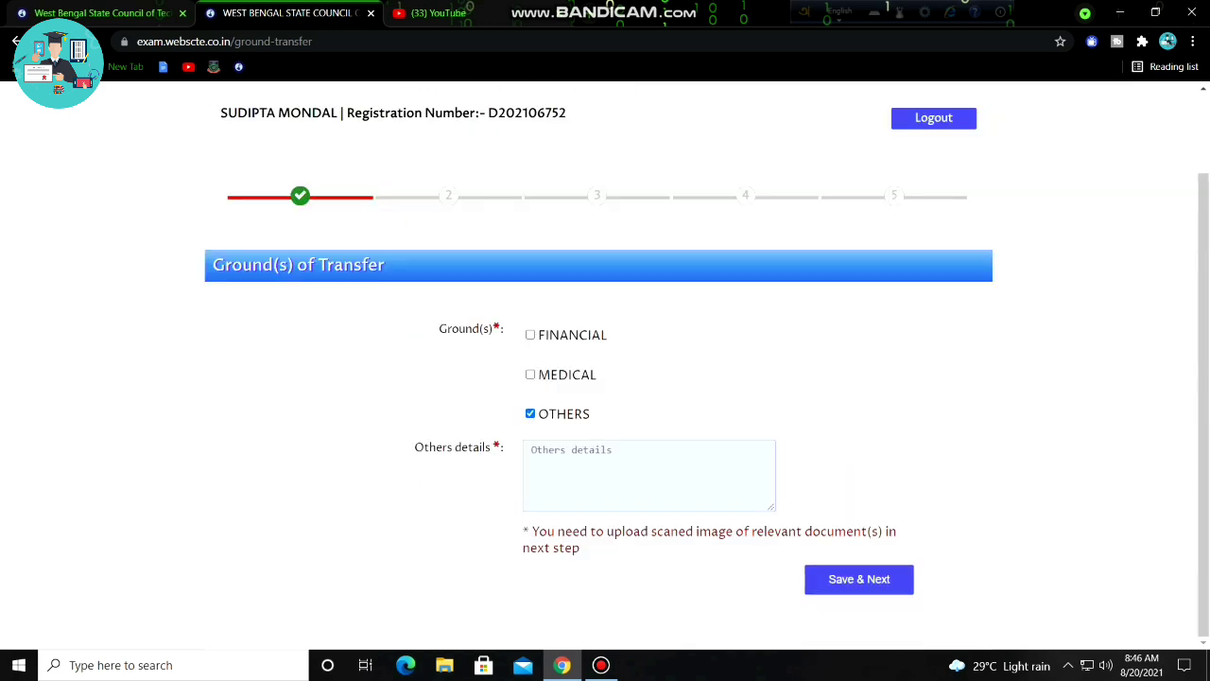